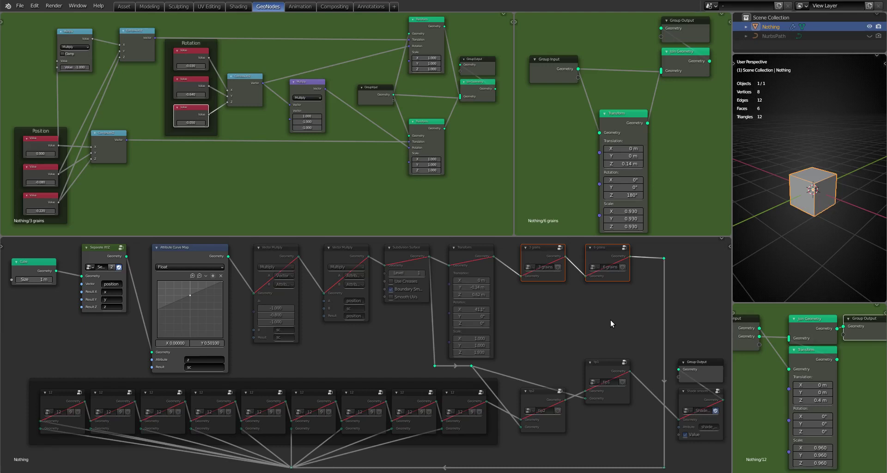
Step: Unmute both Vector Multiply nodes so the cube tapers into a flat-topped pyramid
left_click(350, 248)
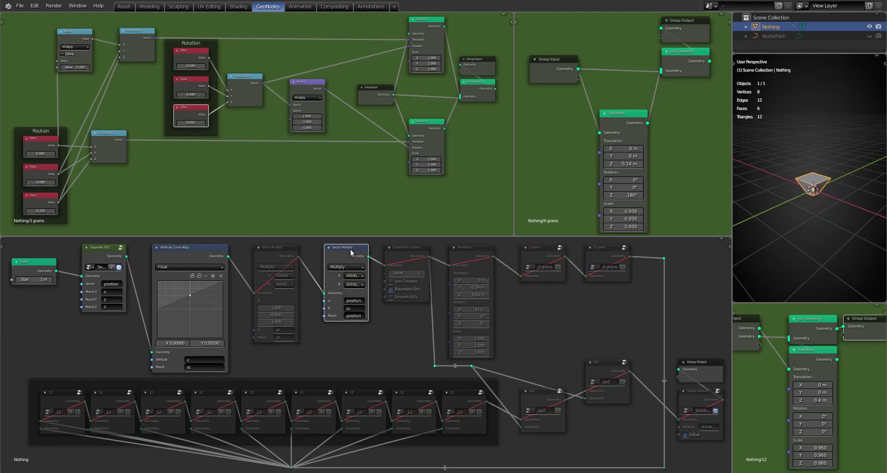
scroll(806, 199, "up", 3)
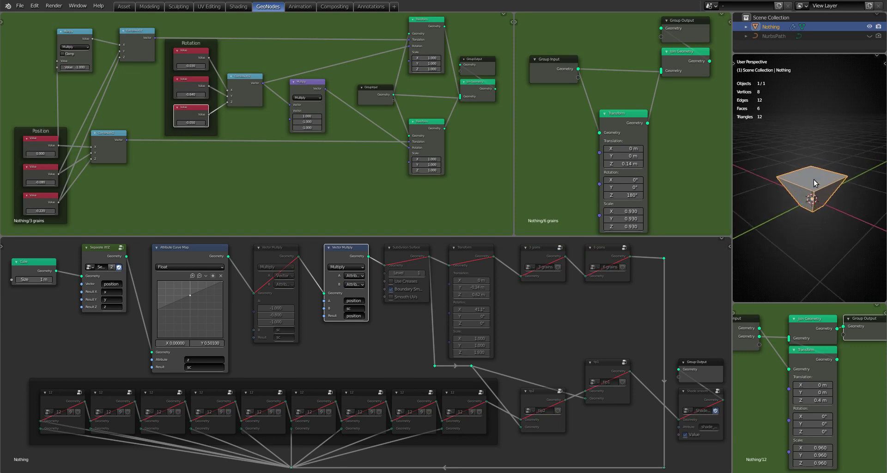
middle_click_drag(806, 199, 742, 192)
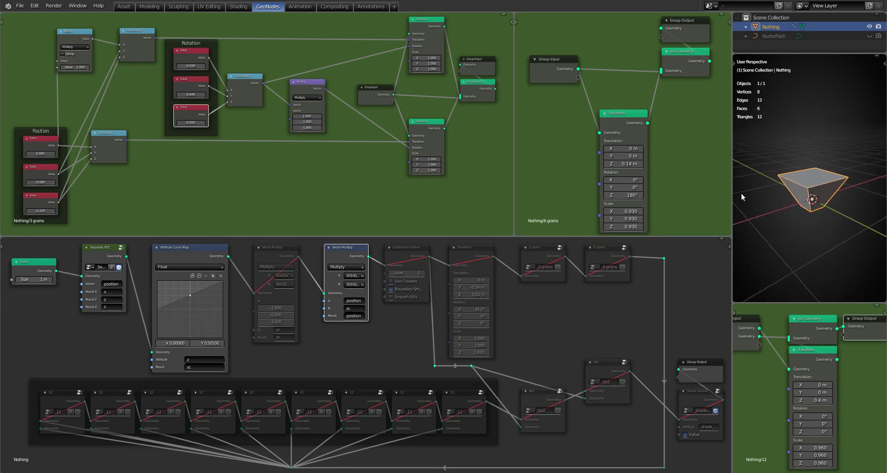
left_click(277, 245)
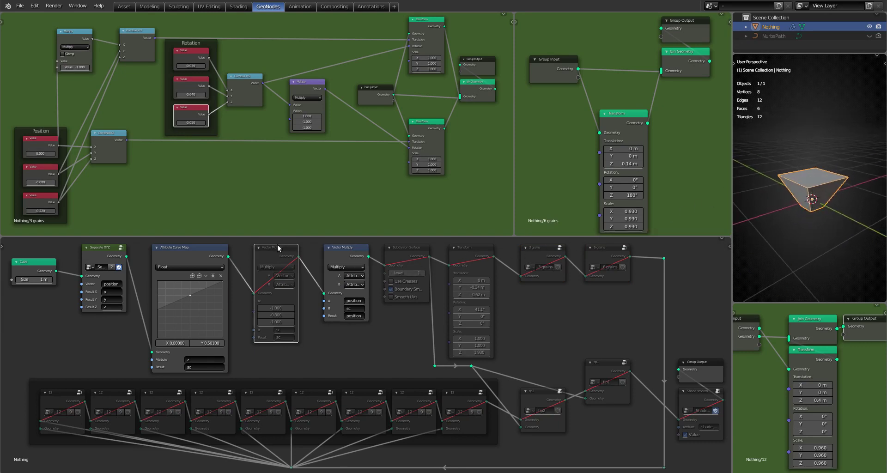
key("m")
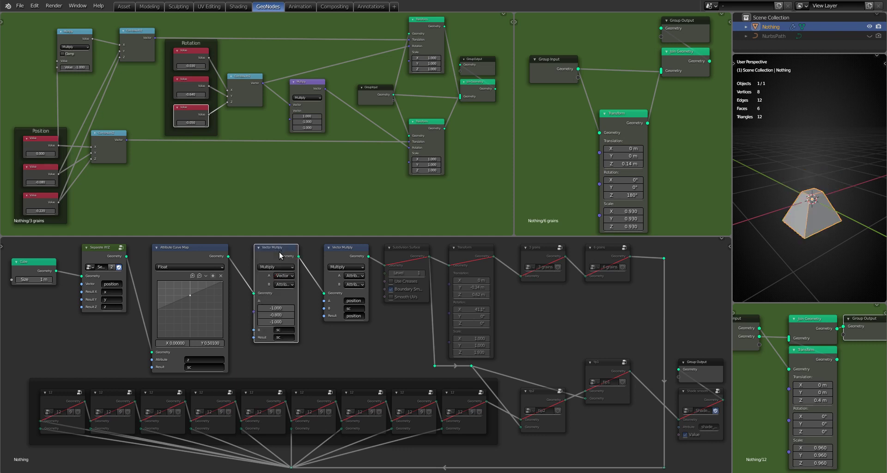
mouse_move(775, 208)
middle_mouse_down()
mouse_move(751, 276)
mouse_move(763, 247)
mouse_move(834, 213)
middle_mouse_up()
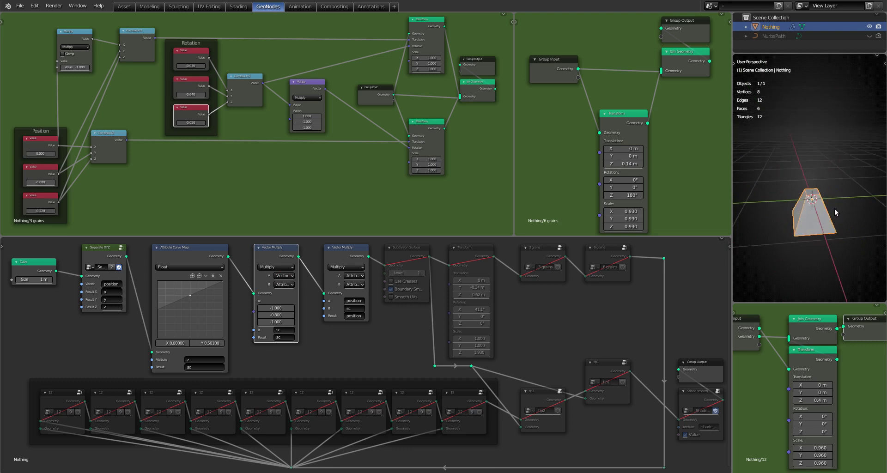
Step: Unmute the Transform node to tilt the shape and the Subdivision Surface node to round it
left_click(478, 258)
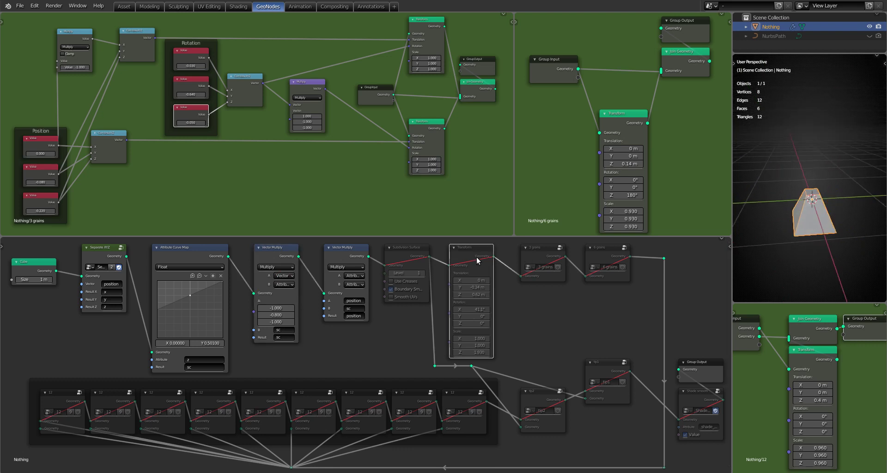
key("m")
mouse_move(854, 216)
middle_mouse_down()
mouse_move(766, 242)
mouse_move(838, 243)
mouse_move(792, 228)
middle_mouse_up()
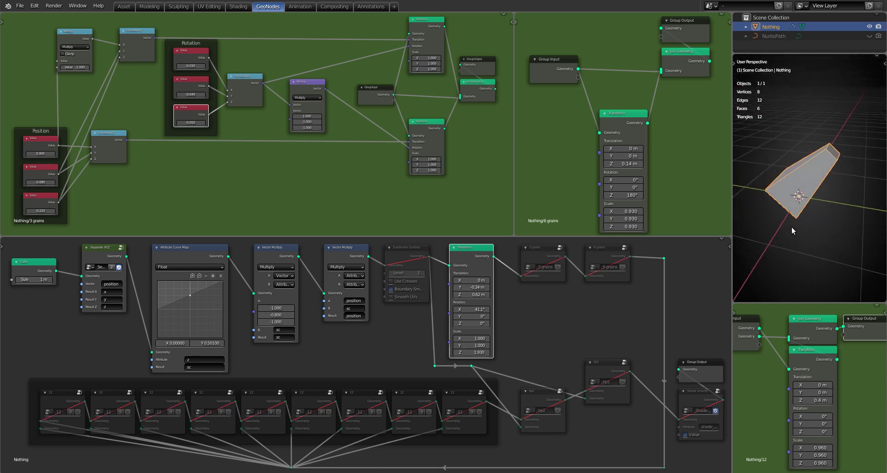
left_click(401, 261)
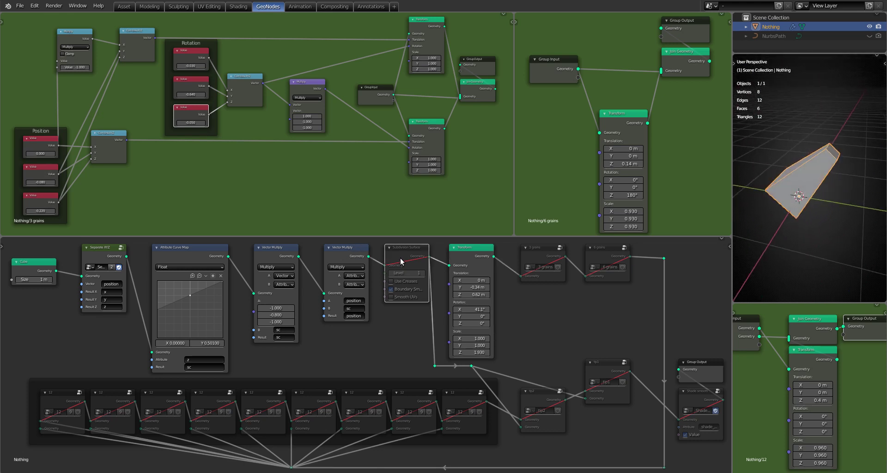
key("m")
mouse_move(799, 221)
middle_mouse_down()
mouse_move(775, 181)
mouse_move(880, 256)
middle_mouse_up()
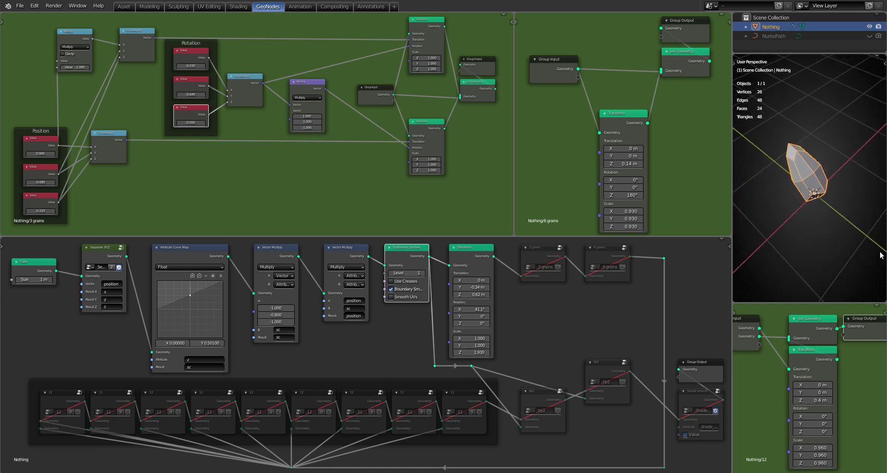
Step: Unmute the 3 grains group and adjust its Rotation values to narrow the cluster
left_click(537, 249)
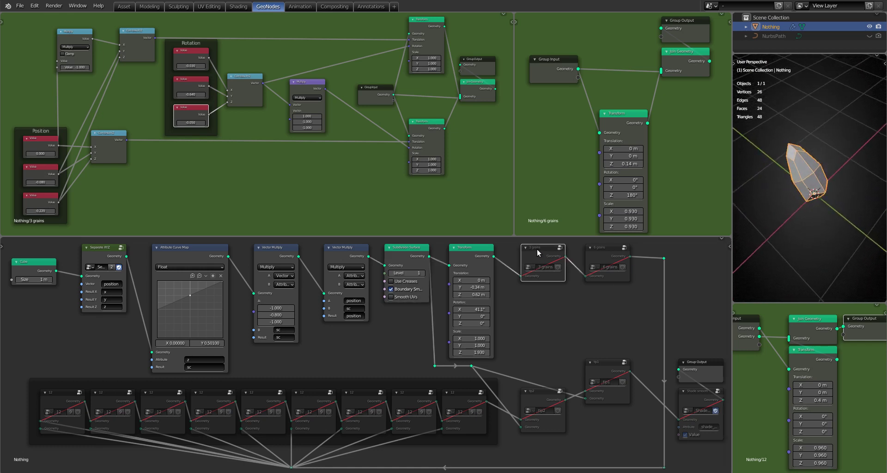
key("m")
mouse_move(776, 250)
middle_mouse_down()
mouse_move(839, 213)
mouse_move(769, 194)
mouse_move(774, 183)
middle_mouse_up()
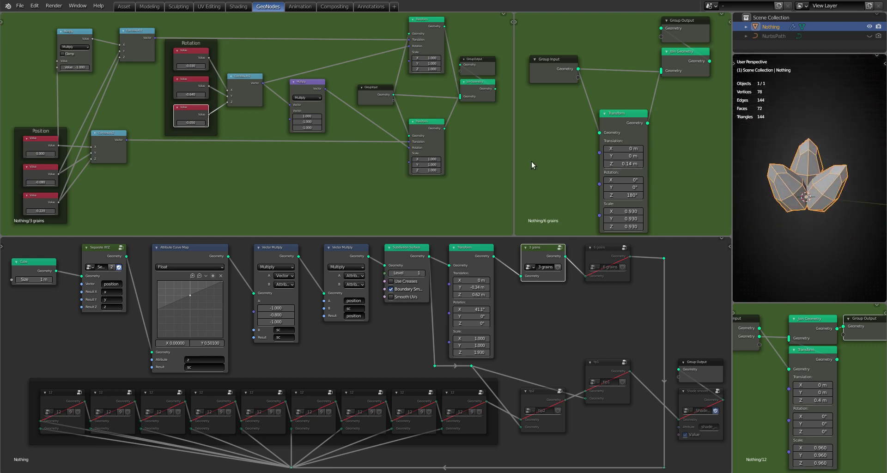
mouse_move(191, 65)
left_mouse_down()
mouse_move(203, 66)
mouse_move(178, 73)
mouse_move(189, 93)
mouse_move(180, 95)
left_mouse_up()
mouse_move(191, 123)
left_mouse_down()
mouse_move(203, 123)
mouse_move(185, 122)
left_mouse_up()
Step: Adjust the grains' Position values to spread them, trying 0.9 for the first, then undoing it
left_click(43, 151)
type("0.9")
key("Return")
key("ctrl+z")
mouse_move(38, 180)
left_mouse_down()
mouse_move(93, 180)
mouse_move(28, 182)
left_mouse_up()
mouse_move(39, 211)
left_mouse_down()
mouse_move(28, 211)
mouse_move(53, 208)
left_mouse_up()
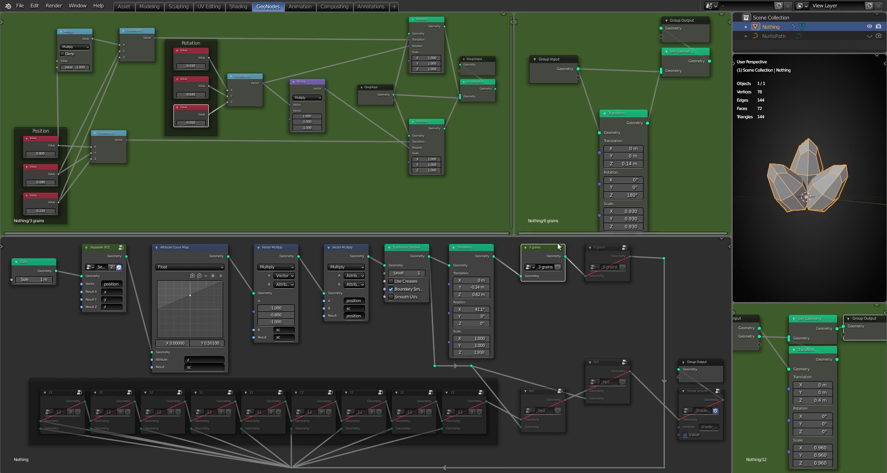
Step: Unmute the 6 grains group and raise the second grain group along Translation Z
left_click(603, 258)
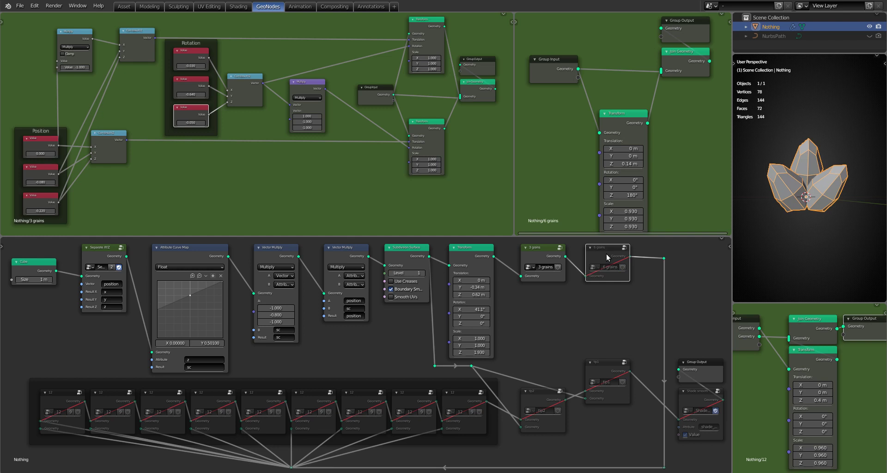
key("m")
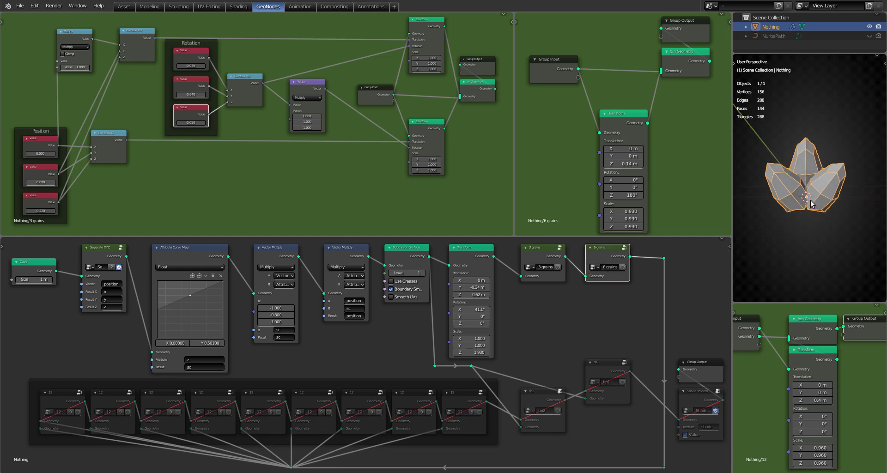
middle_click_drag(811, 204, 874, 219)
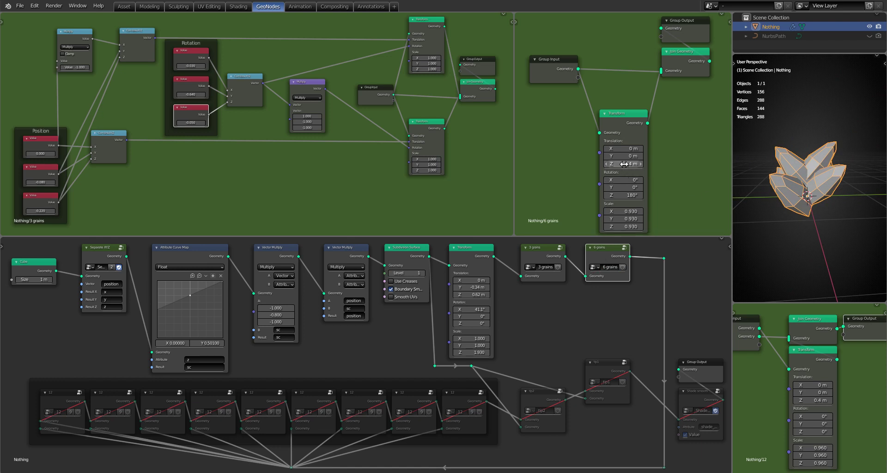
mouse_move(624, 164)
left_mouse_down()
mouse_move(640, 164)
mouse_move(617, 164)
left_mouse_up()
Step: Unmute all nine 12 group nodes to stack the grains, then raise the stalk slightly on Translation Z
left_click_drag(10, 385, 475, 431)
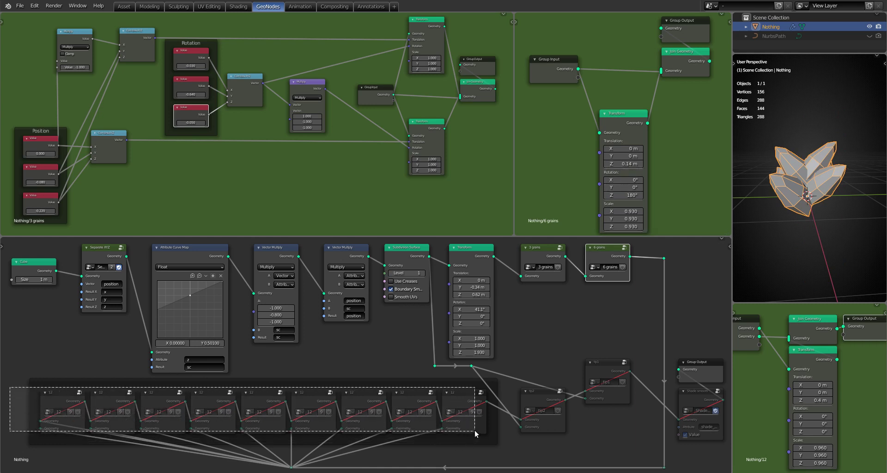
key("m")
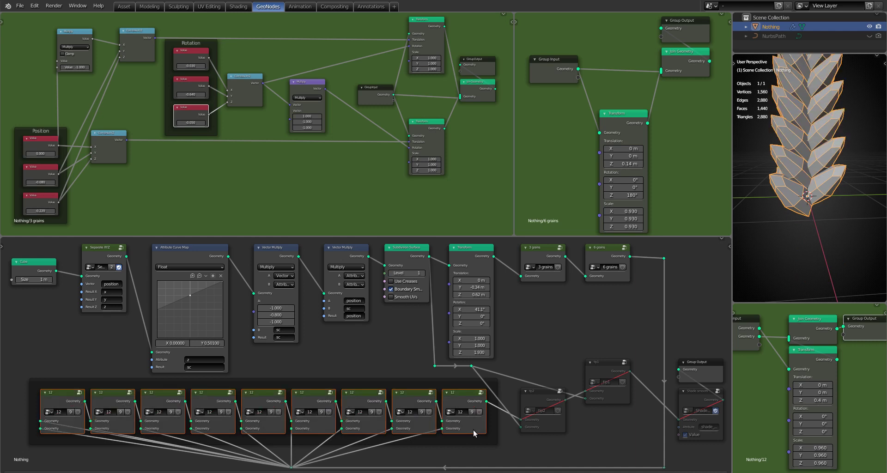
scroll(810, 244, "down", 2)
scroll(794, 222, "down", 3)
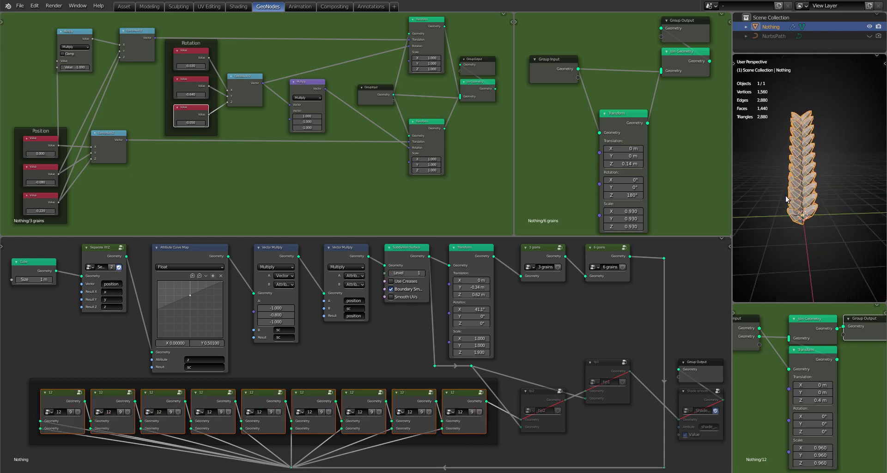
mouse_move(780, 198)
middle_mouse_down()
mouse_move(825, 219)
mouse_move(816, 216)
middle_mouse_up()
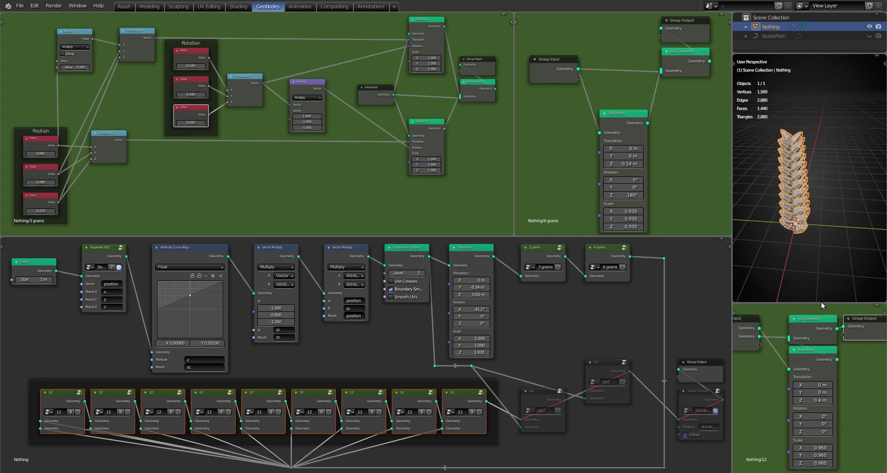
mouse_move(816, 400)
left_mouse_down()
mouse_move(851, 400)
mouse_move(790, 400)
left_mouse_up()
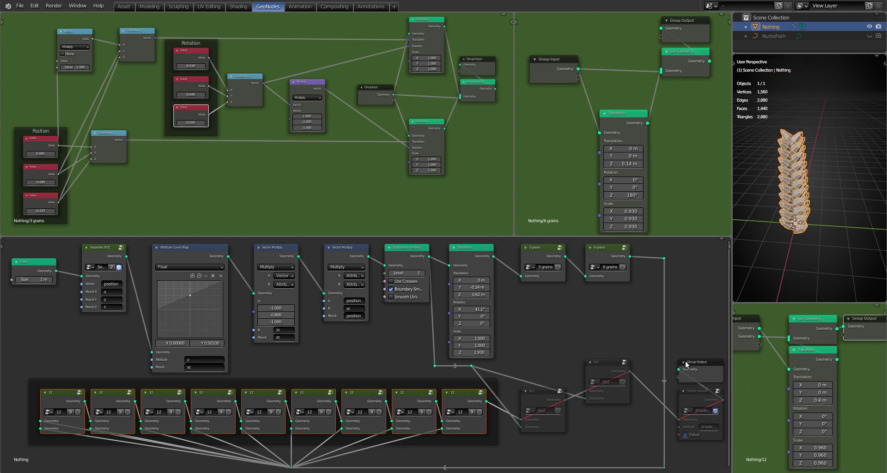
Step: Unmute the tip2 group node to give the grains pointed tips
left_click(545, 405)
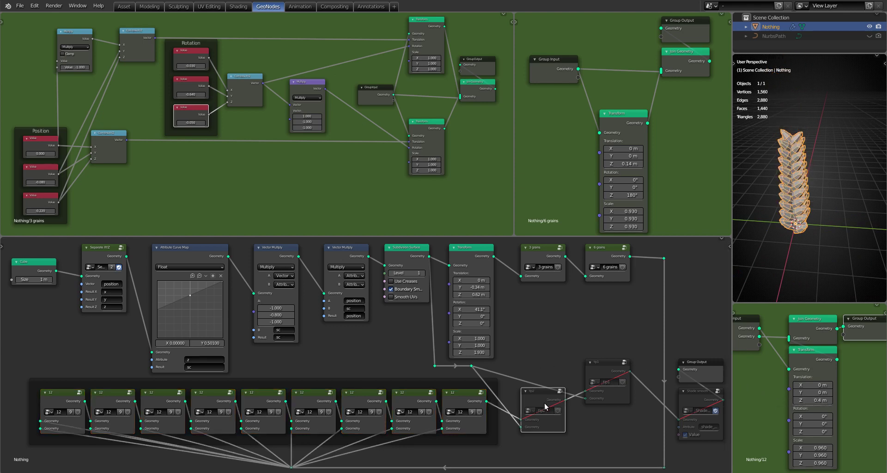
key("m")
scroll(789, 141, "up", 4)
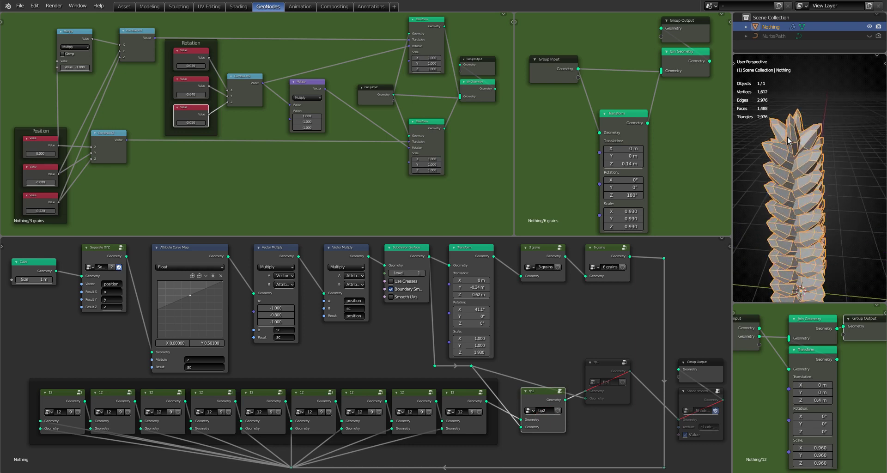
mouse_move(788, 137)
middle_mouse_down()
mouse_move(747, 138)
mouse_move(772, 172)
middle_mouse_up()
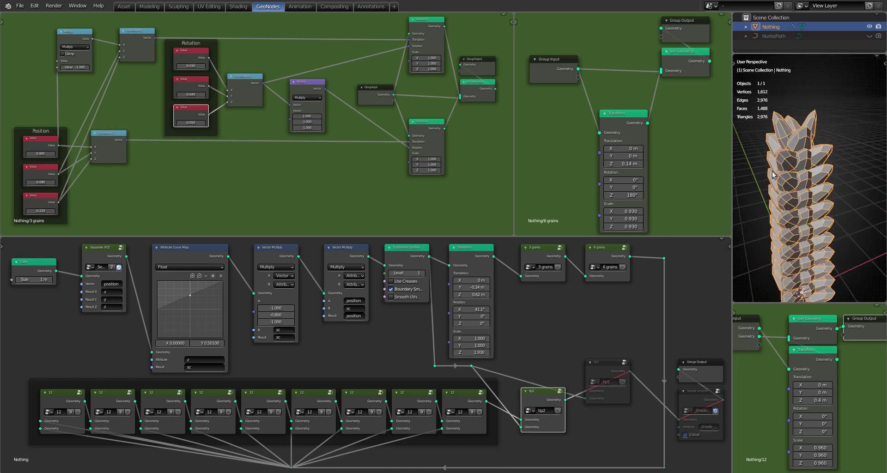
Step: Inside tip2, try the tip offset Y at 1.080, then return it to 0.390
key("Tab")
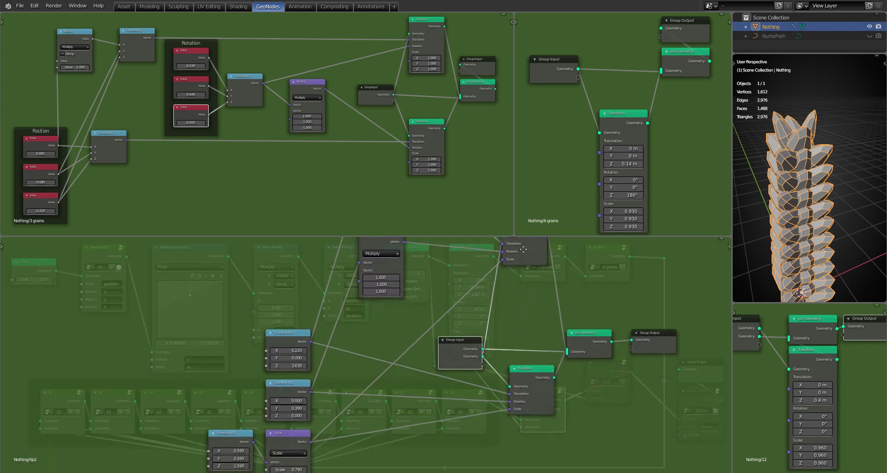
middle_click_drag(544, 447, 546, 445)
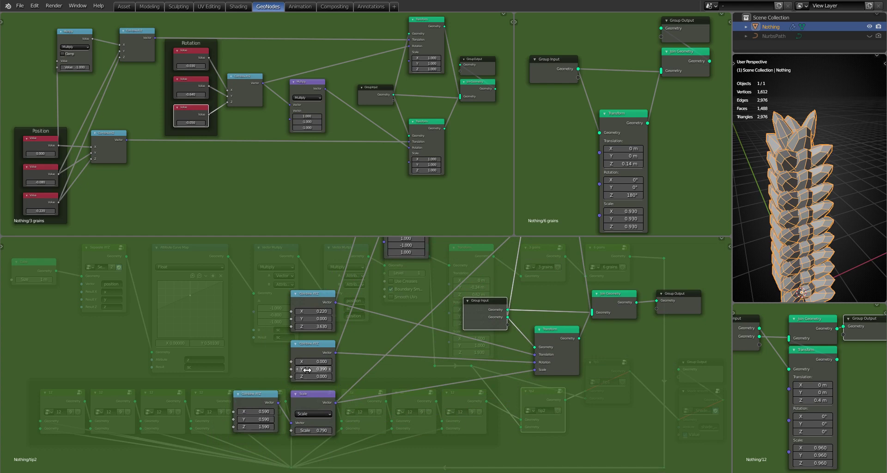
left_click_drag(308, 370, 339, 369)
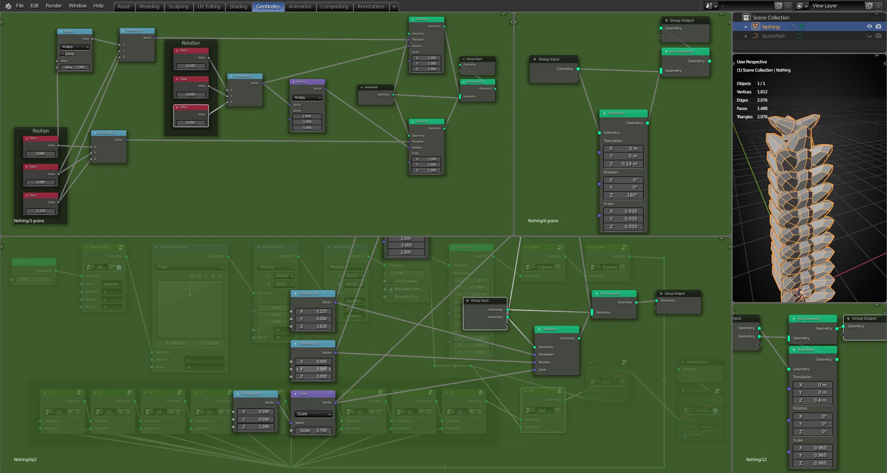
left_click_drag(340, 370, 307, 370)
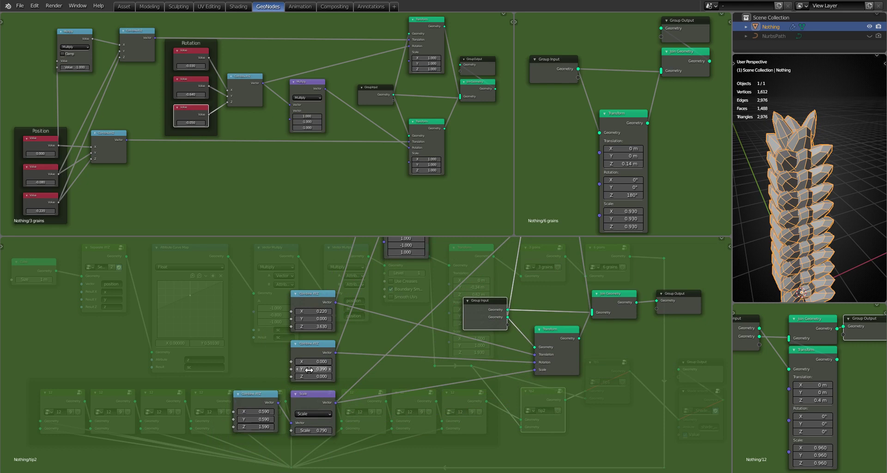
key("Tab")
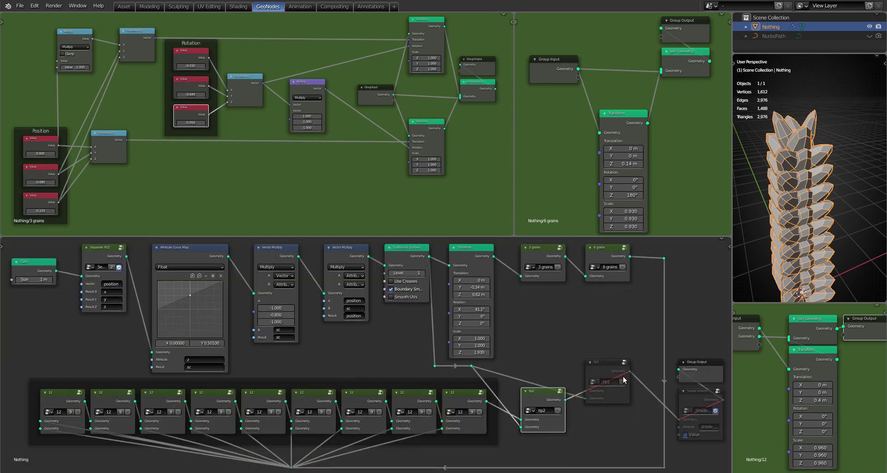
Step: Inspect the tip1 group and unmute it to add the ear's top spike
left_click(608, 367)
key("Tab")
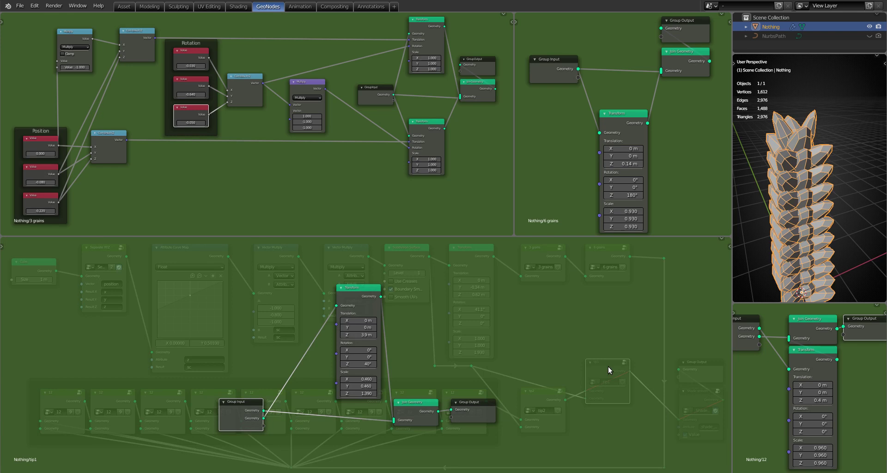
key("Tab")
key("m")
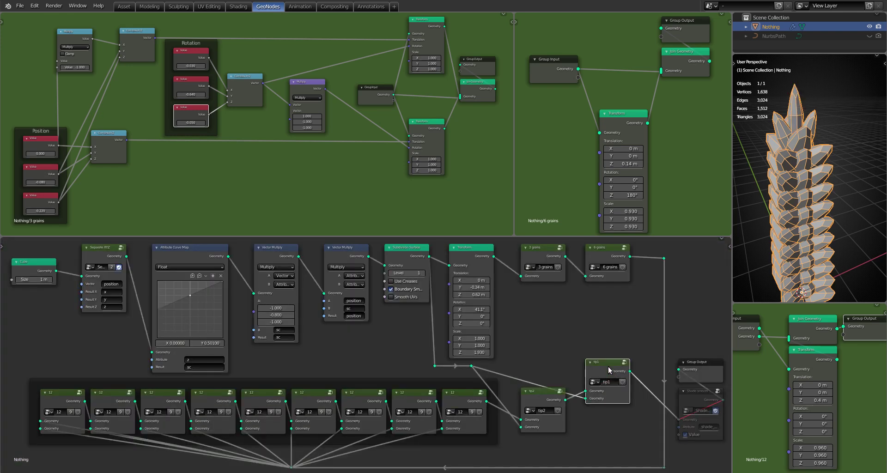
middle_click_drag(814, 222, 755, 228)
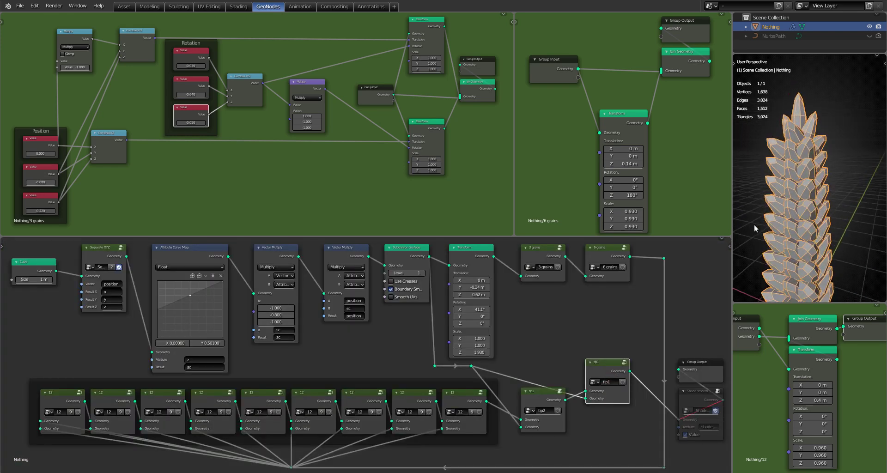
Step: Unmute the Shade smooth node to smooth the wheat ear's shading
scroll(755, 228, "down", 2)
scroll(762, 212, "down", 2)
scroll(761, 256, "down", 1)
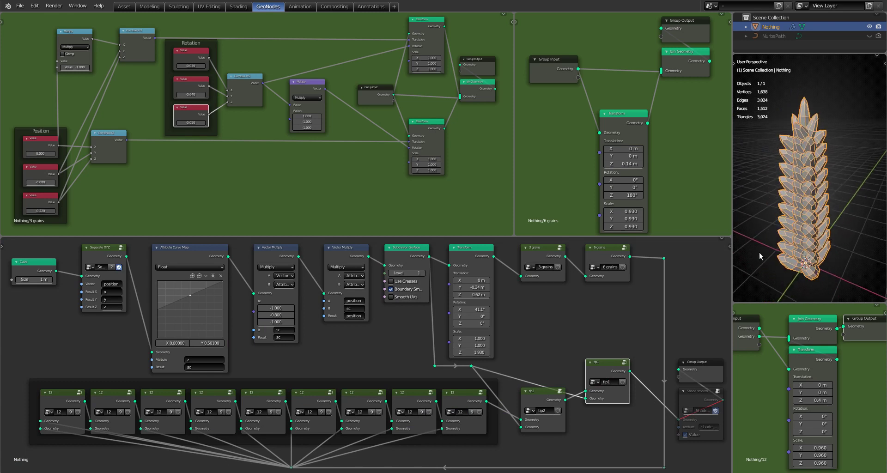
left_click(696, 395)
key("m")
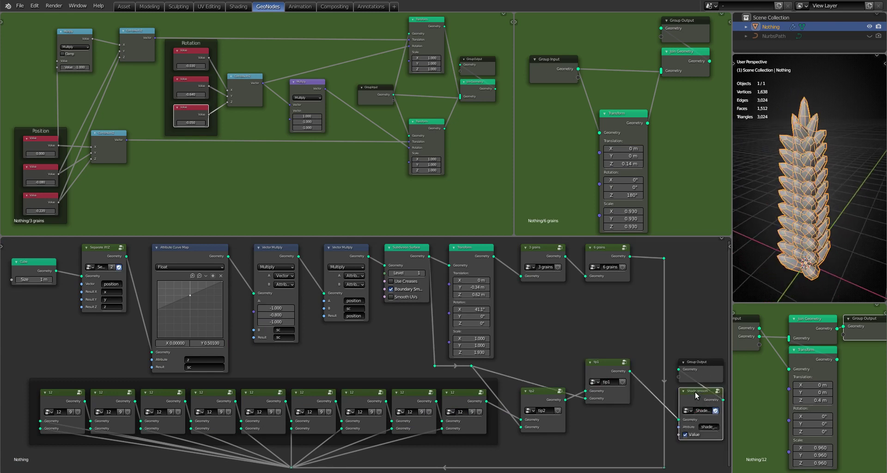
key("q")
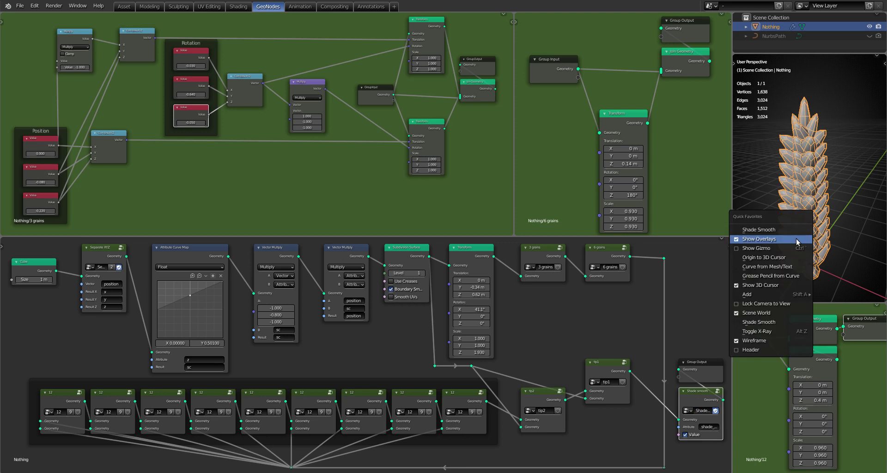
left_click(796, 239)
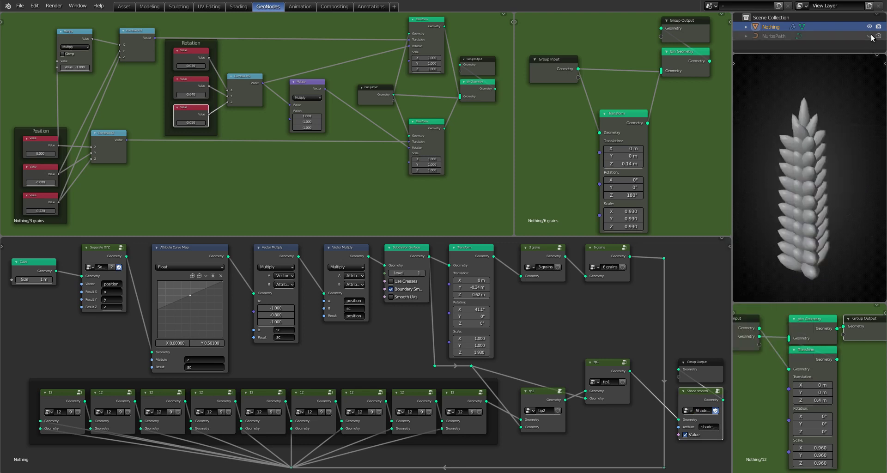
key("q")
left_click(807, 198)
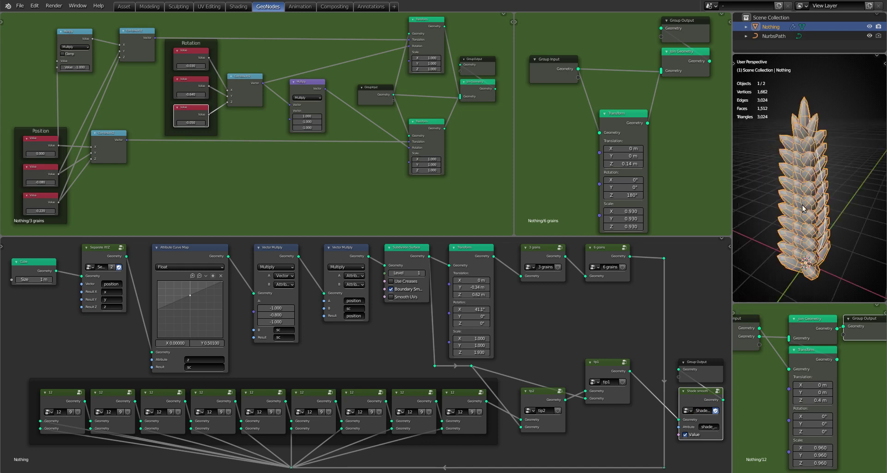
mouse_move(806, 198)
middle_mouse_down()
mouse_move(844, 201)
mouse_move(816, 211)
middle_mouse_up()
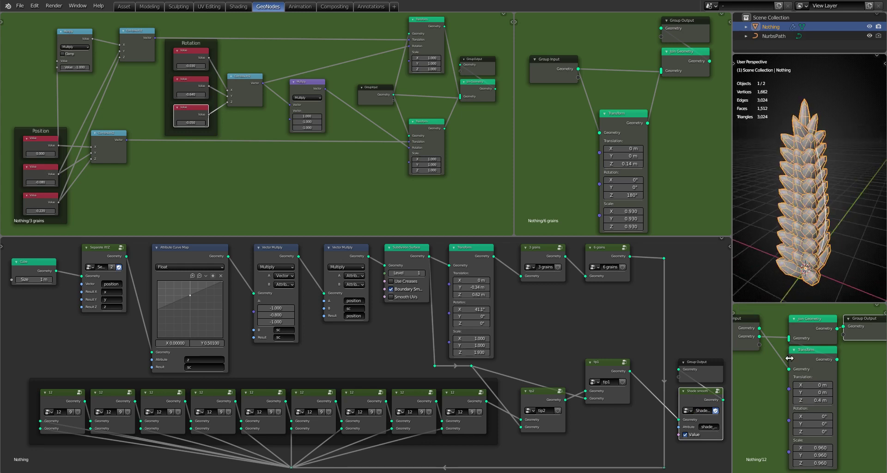
Step: Enable the Curve modifier in the viewport to bend the ear along NurbsPath, then maximize the 3D view
key("shift+F7")
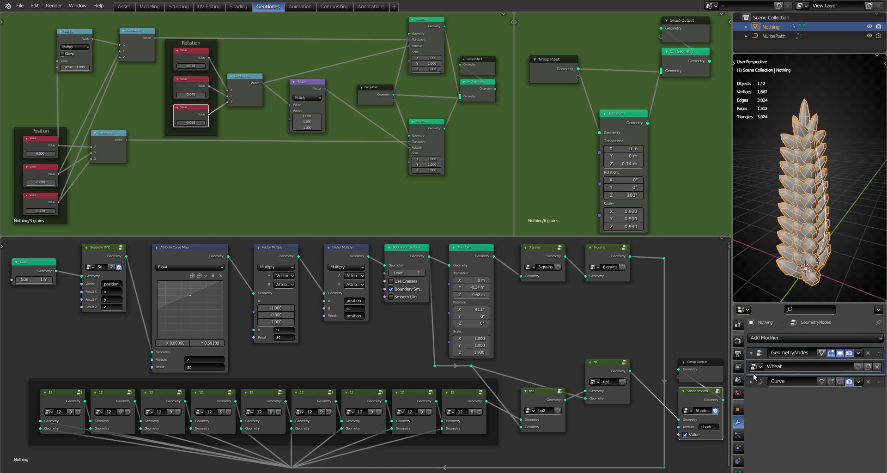
left_click(751, 381)
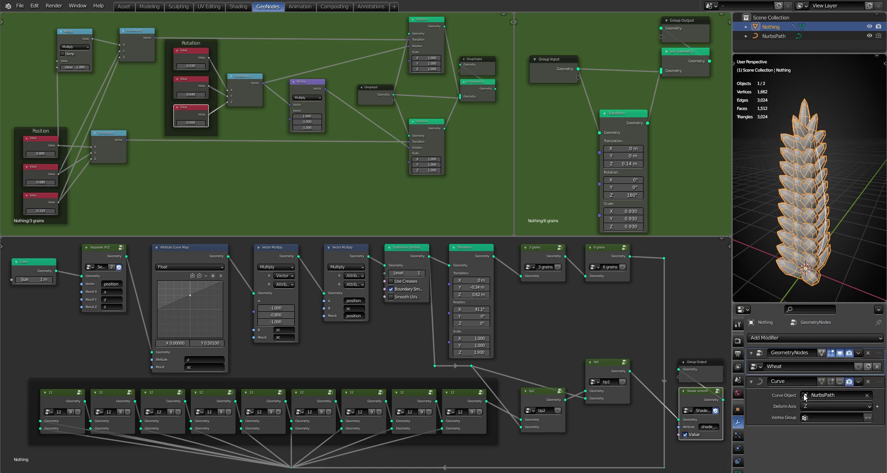
left_click(840, 382)
middle_click_drag(816, 300, 800, 235)
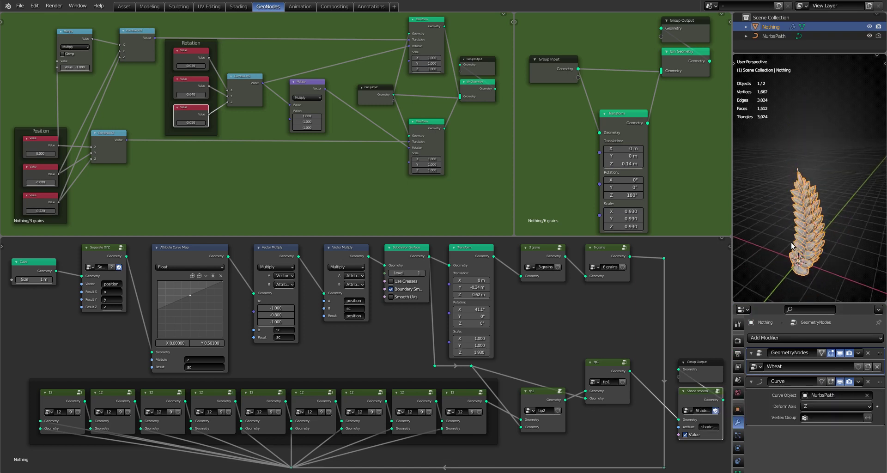
key("ctrl+alt+space")
mouse_move(714, 291)
middle_mouse_down()
mouse_move(673, 345)
mouse_move(604, 276)
mouse_move(626, 280)
middle_mouse_up()
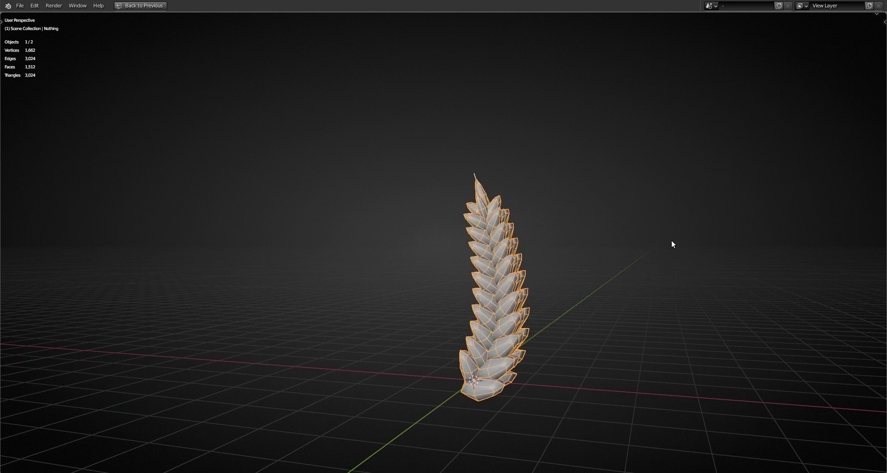
Step: Select the wheat and its curve together and rotate them so the ear leans over
key("a")
key("r")
left_click(585, 247)
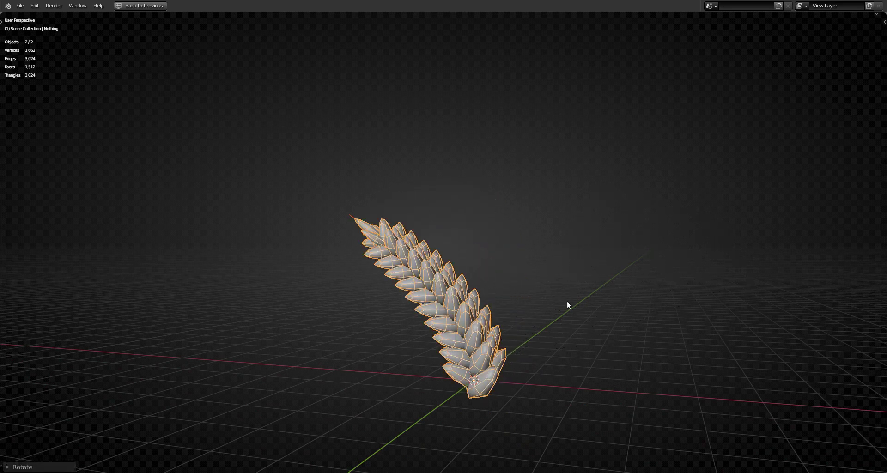
mouse_move(568, 304)
middle_mouse_down()
mouse_move(602, 274)
mouse_move(608, 293)
mouse_move(546, 332)
middle_mouse_up()
mouse_move(498, 365)
middle_mouse_down()
mouse_move(506, 345)
mouse_move(299, 370)
mouse_move(337, 351)
mouse_move(344, 329)
mouse_move(335, 323)
mouse_move(348, 332)
middle_mouse_up()
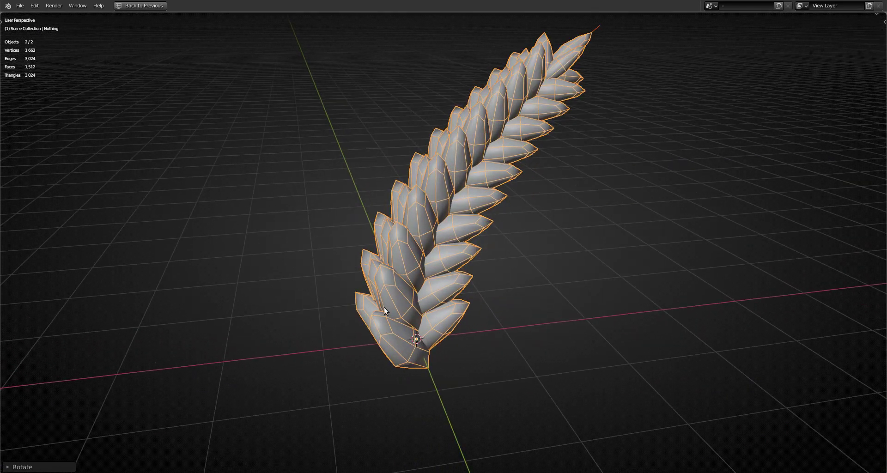
middle_click_drag(372, 307, 370, 338)
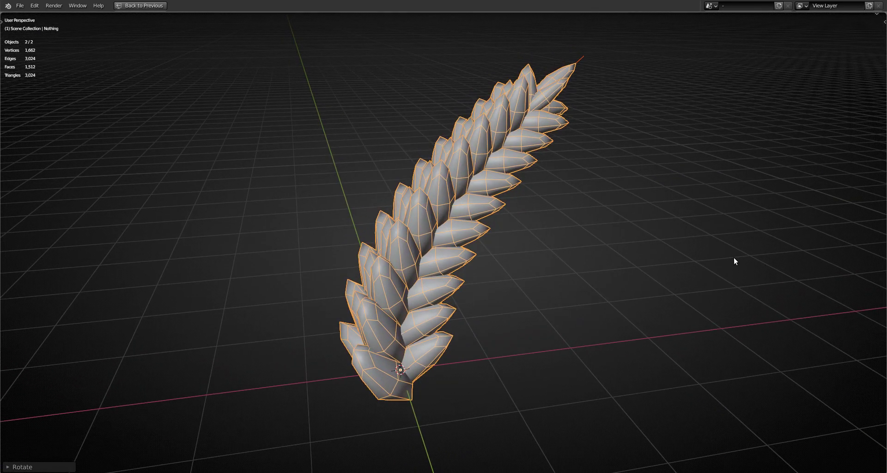